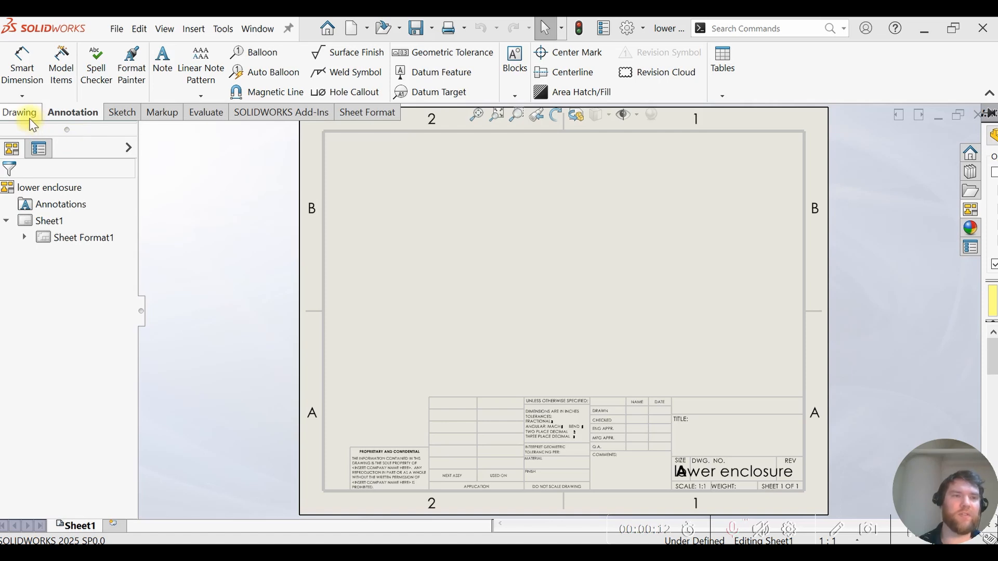
# Step: Place a single model view of the lower enclosure on the sheet, above and to the left of the title block
pyautogui.click(19, 112)
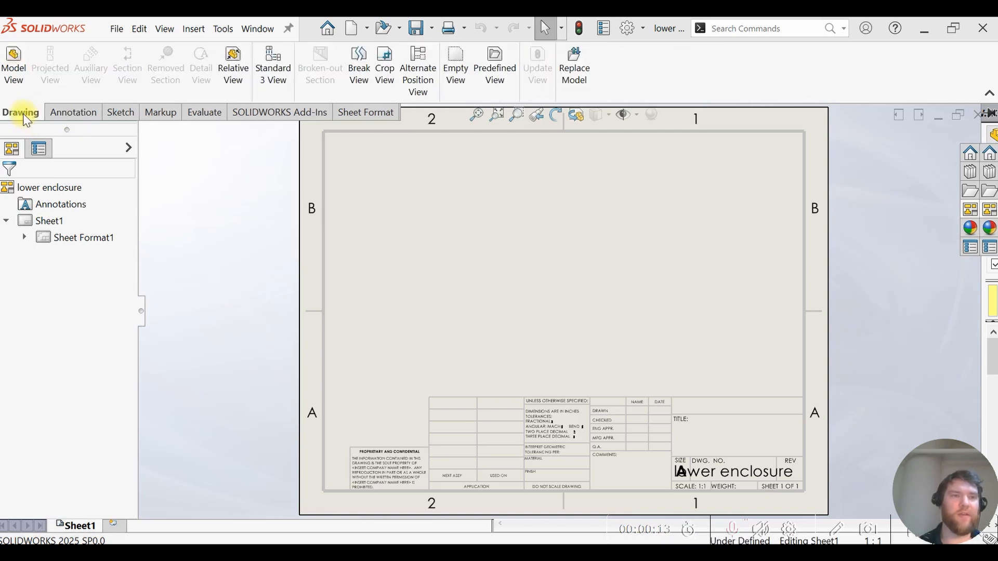
pyautogui.click(17, 63)
pyautogui.click(119, 307)
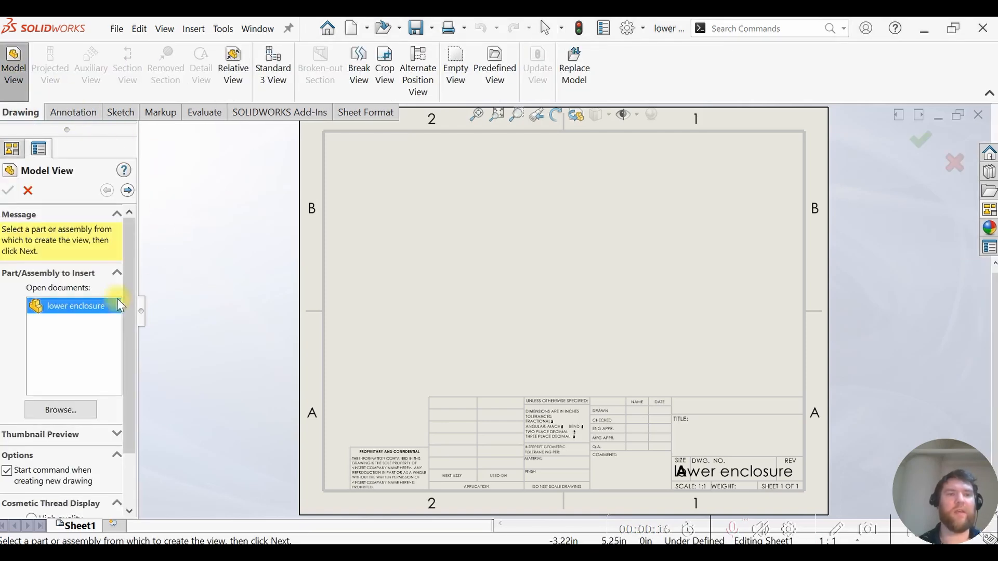
pyautogui.click(127, 191)
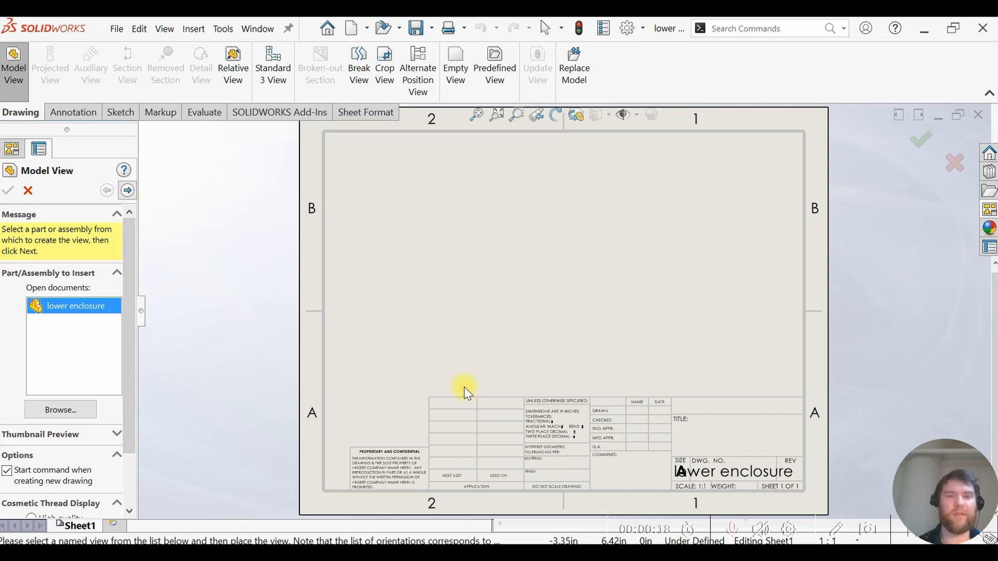
pyautogui.click(449, 334)
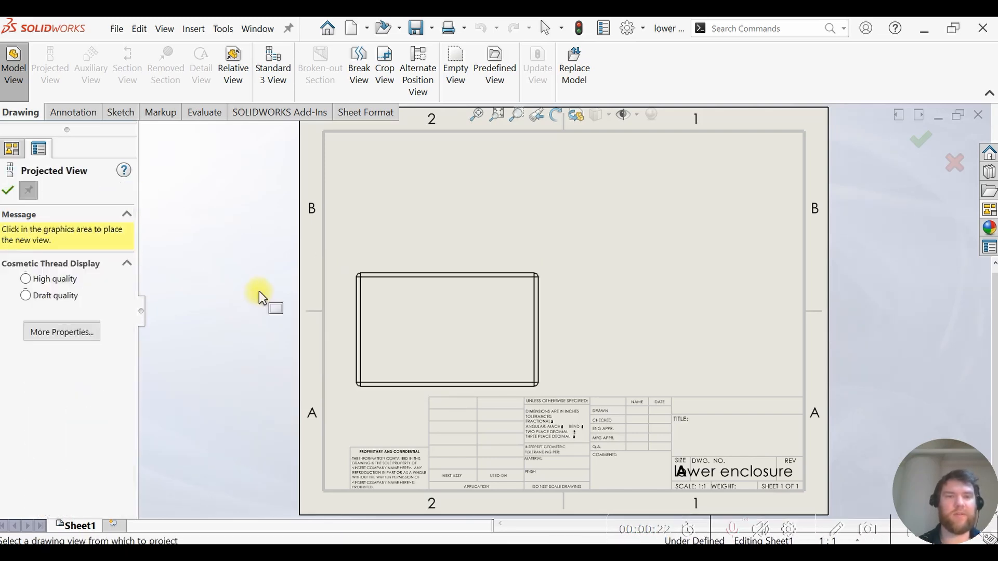
pyautogui.press('Escape')
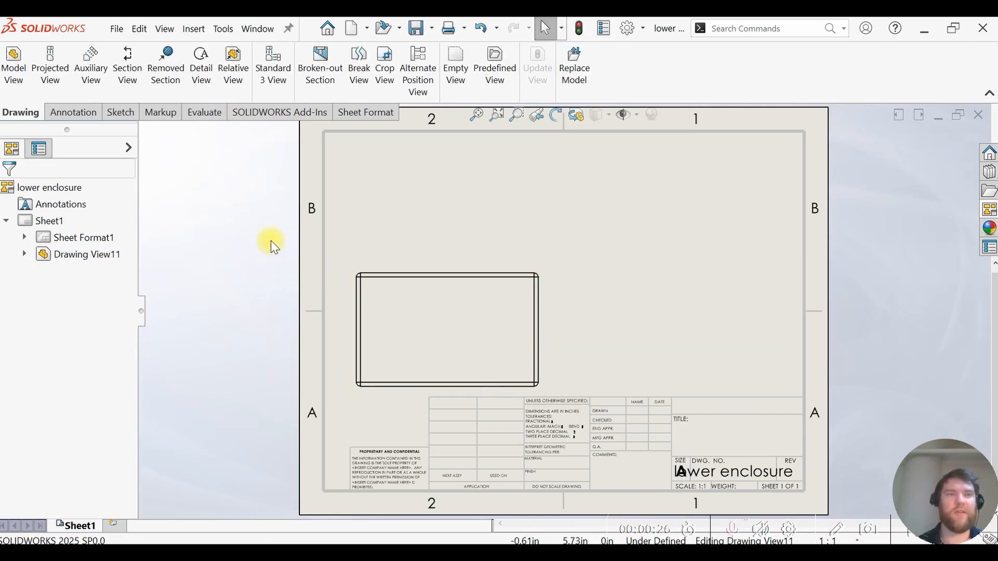
# Step: Add a Smart Dimension for the enclosure's overall width between its outer vertical edges, placed above the view
pyautogui.click(64, 113)
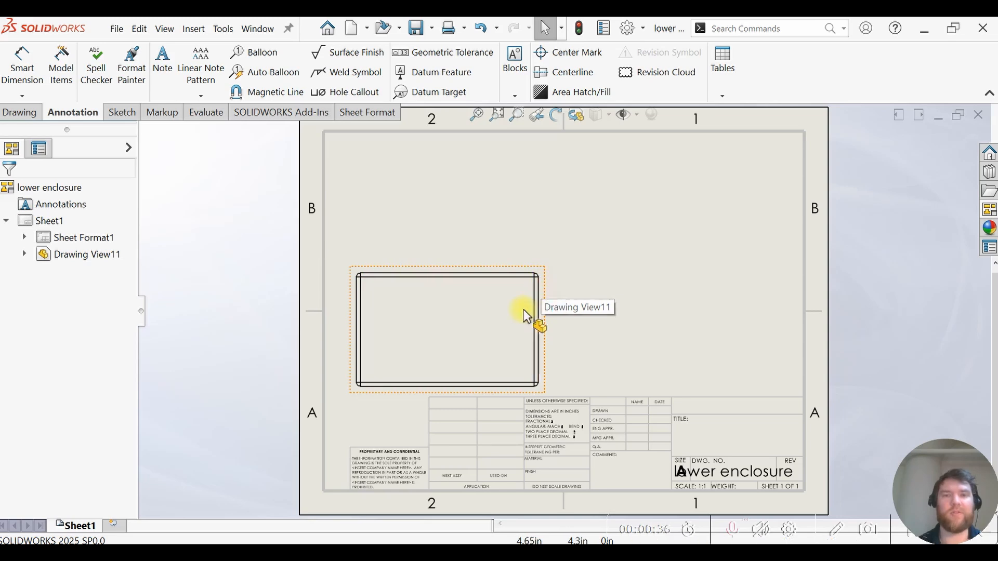
pyautogui.click(23, 78)
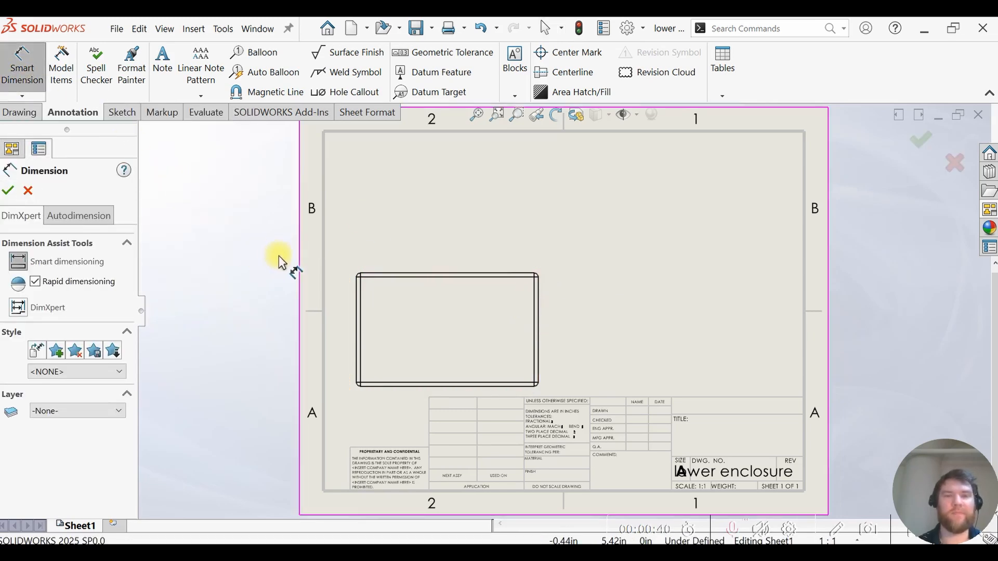
pyautogui.click(357, 292)
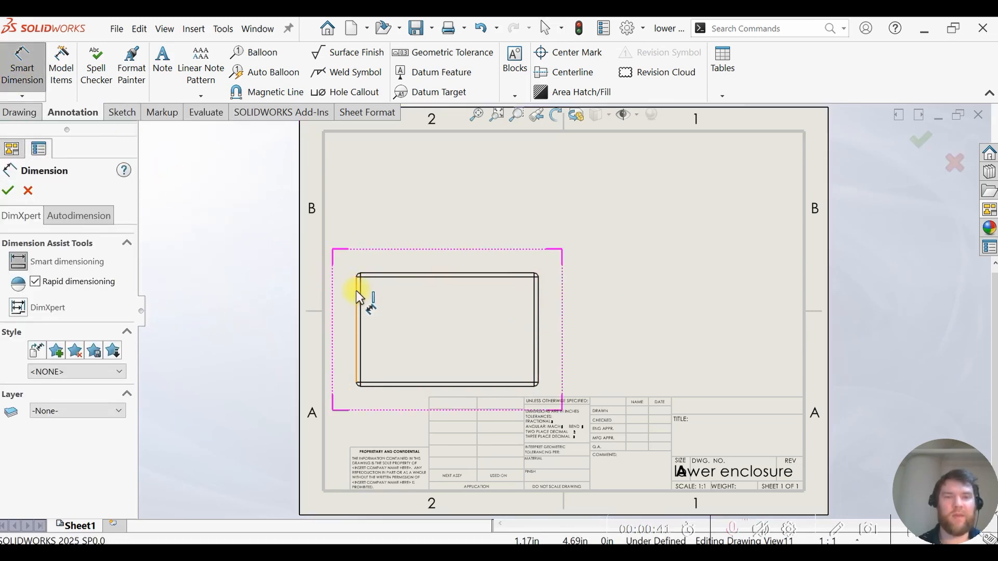
pyautogui.click(540, 294)
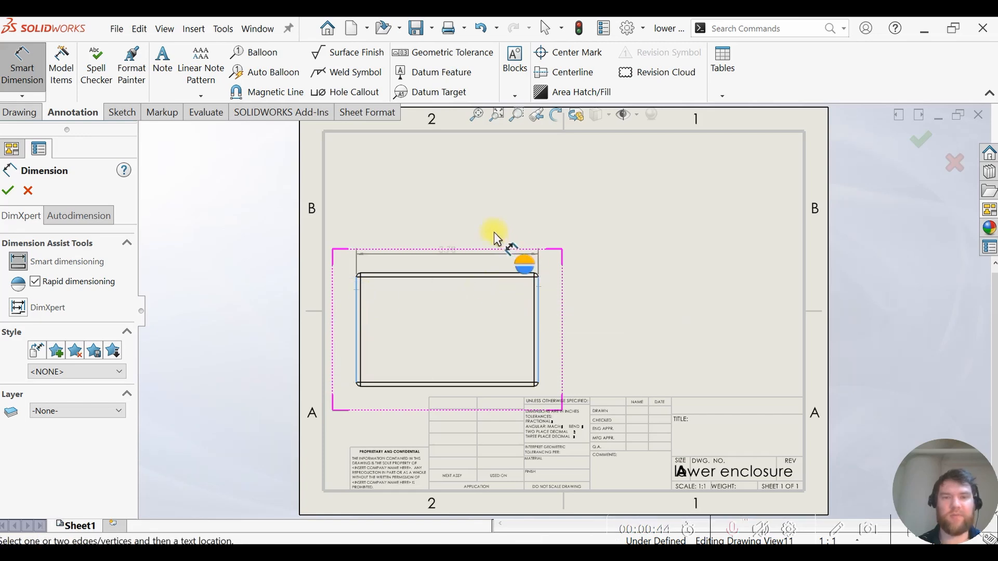
pyautogui.click(445, 243)
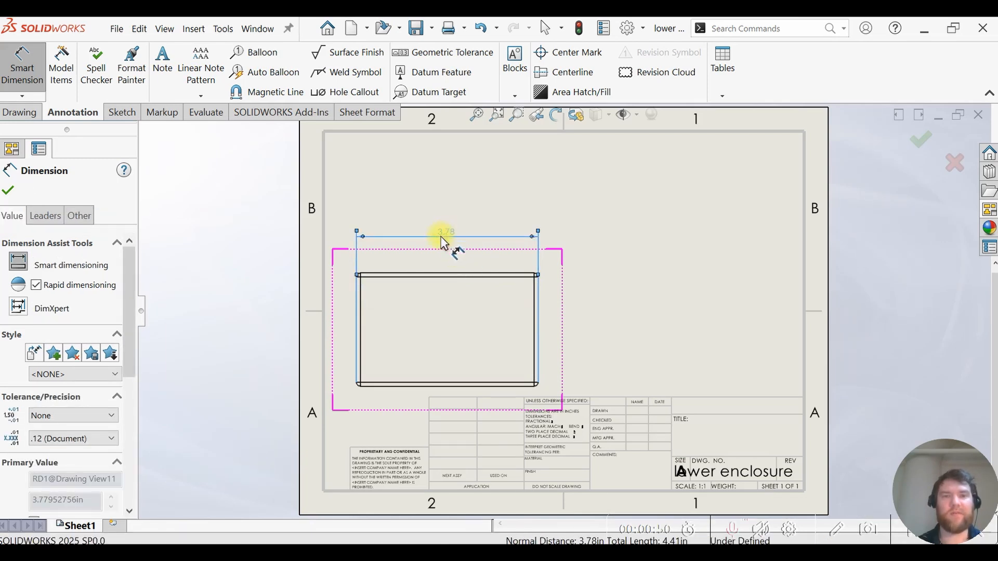
pyautogui.click(9, 191)
pyautogui.press('Escape')
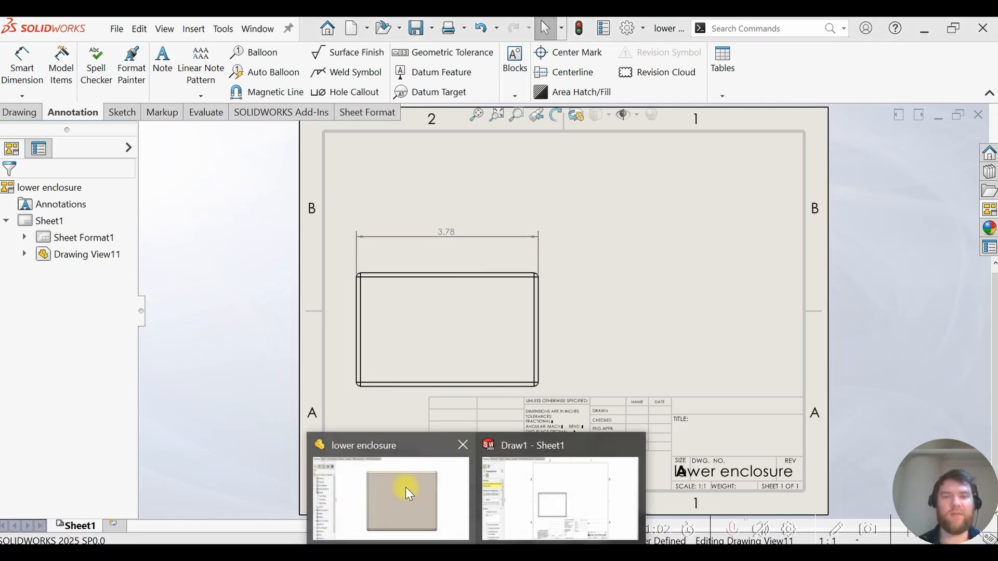
# Step: Inspect the lower enclosure part model from an angled view, and return to its drawing
pyautogui.click(406, 487)
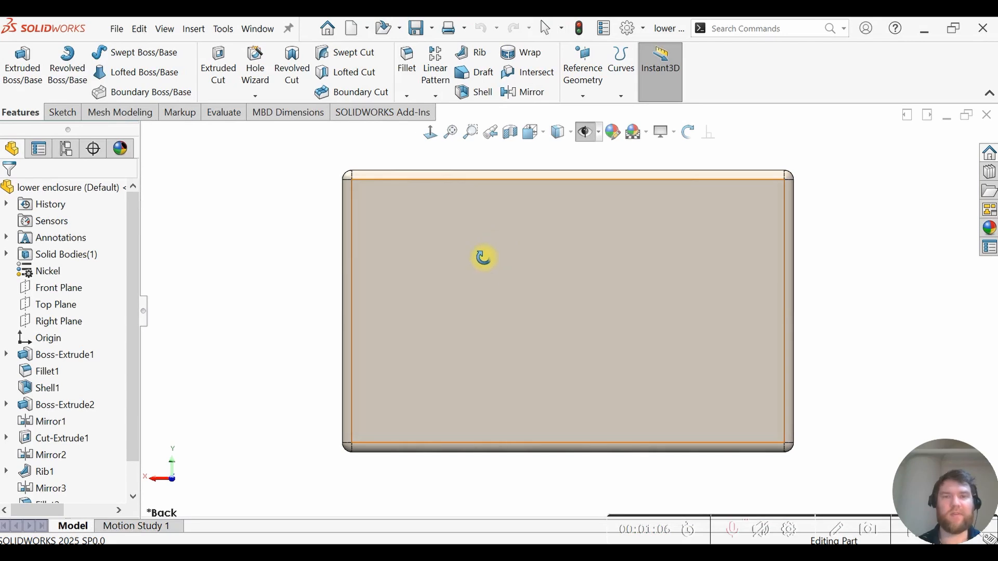
pyautogui.moveTo(483, 256); pyautogui.dragTo(530, 229, button='middle')
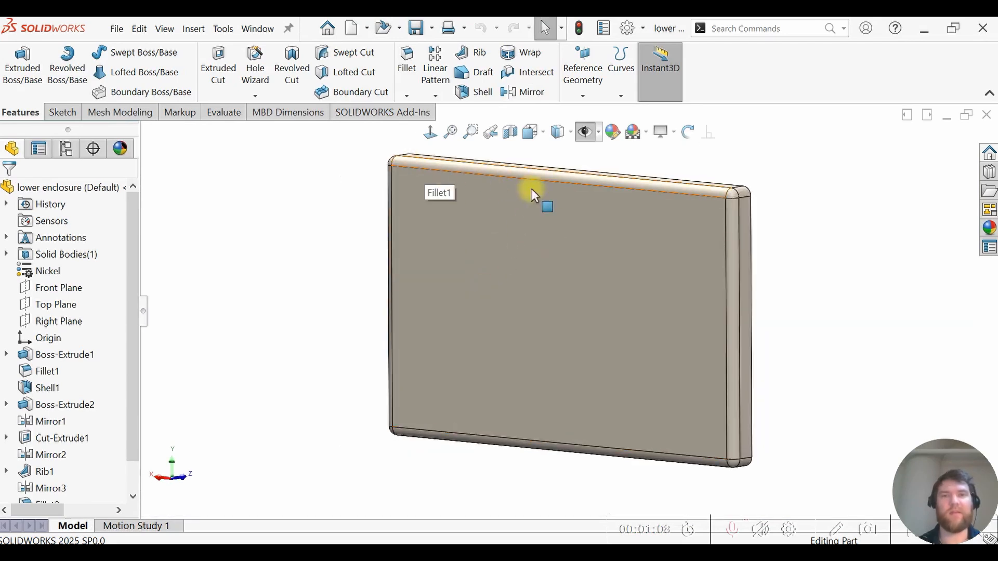
pyautogui.click(477, 554)
pyautogui.click(544, 513)
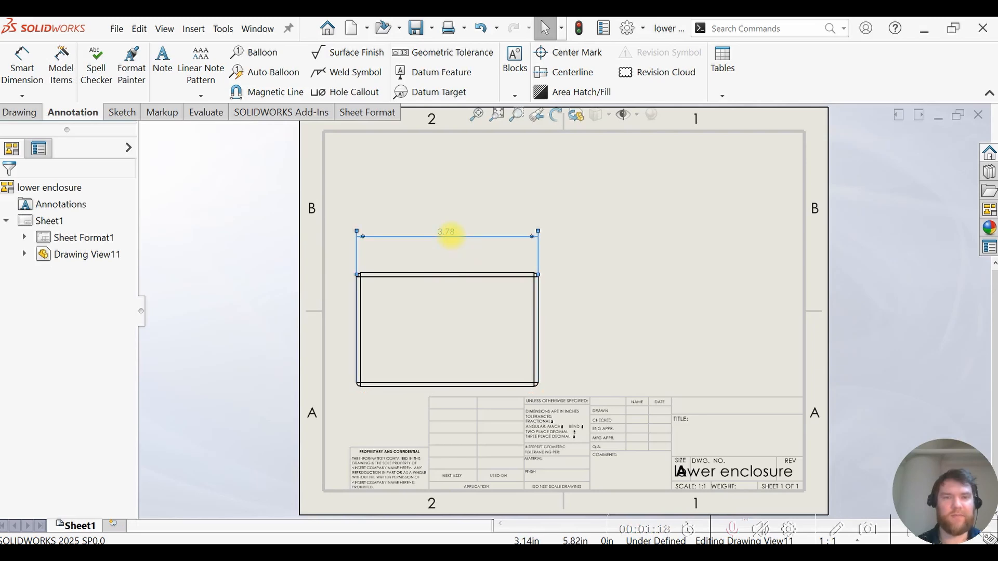
# Step: Override the displayed value of the enclosure's width dimension with 4
pyautogui.click(450, 232)
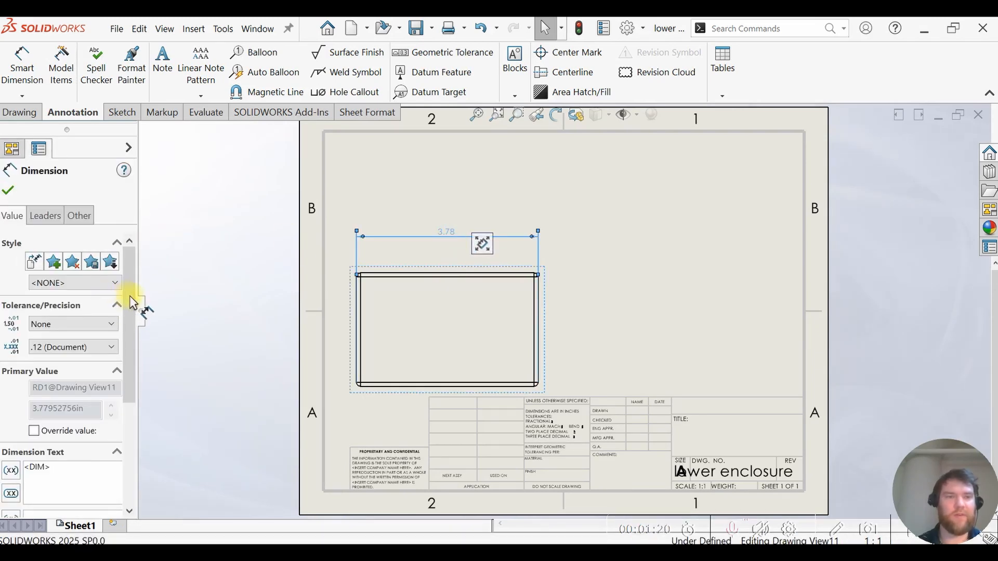
pyautogui.moveTo(133, 303); pyautogui.dragTo(131, 364)
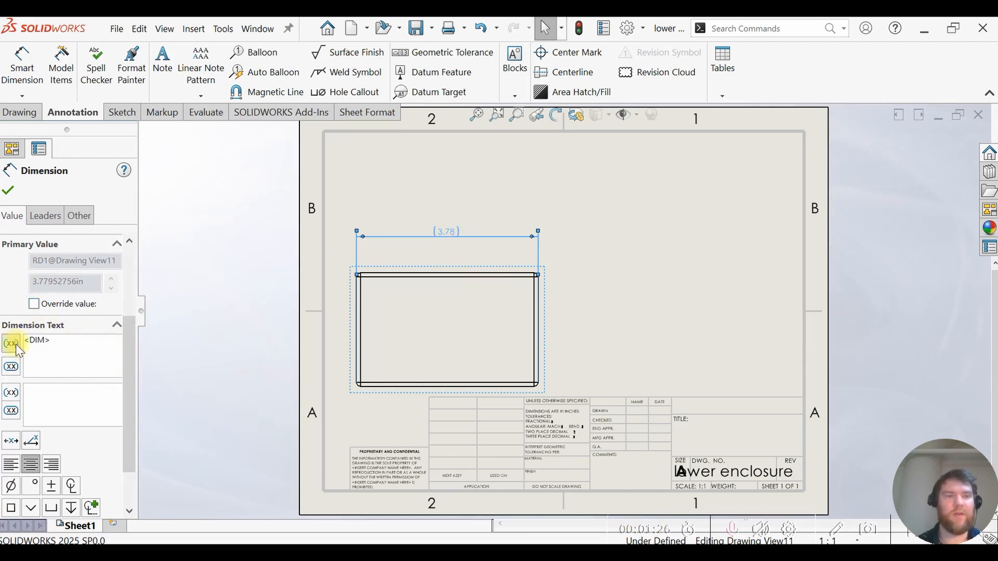
pyautogui.click(35, 305)
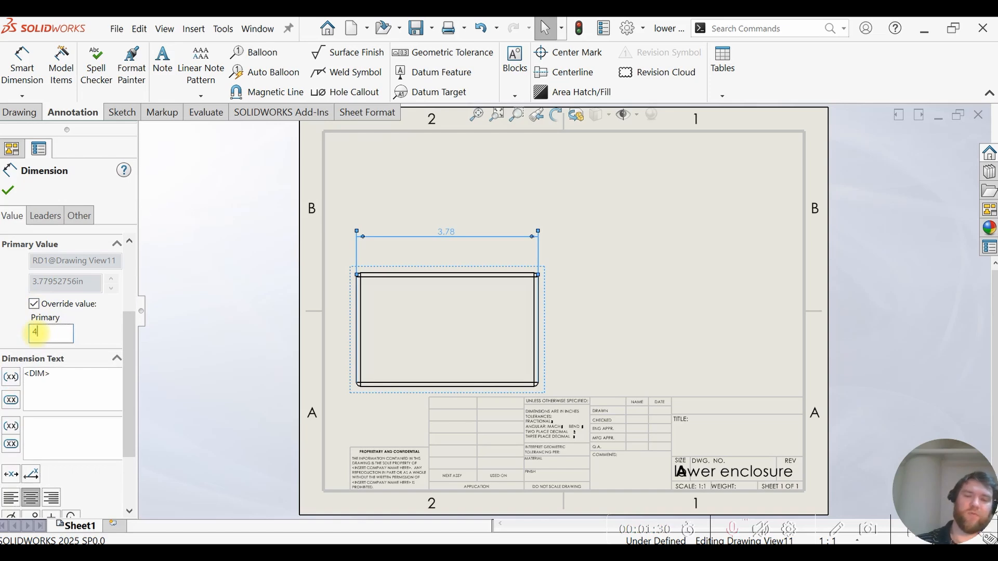
pyautogui.click(6, 193)
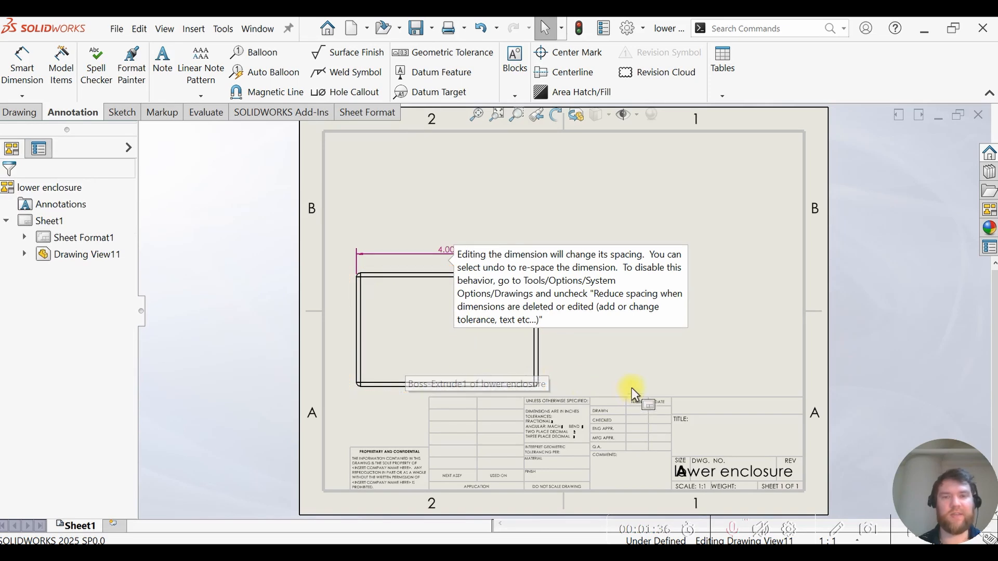
pyautogui.click(376, 368)
pyautogui.click(227, 286)
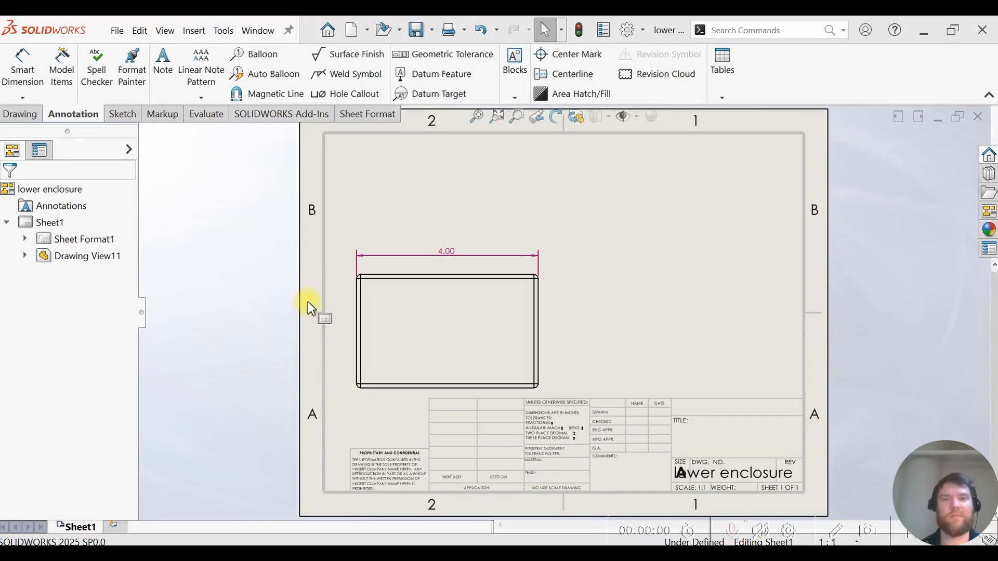
# Step: Delete the enclosure's drawing view together with its overridden width dimension
pyautogui.click(547, 328)
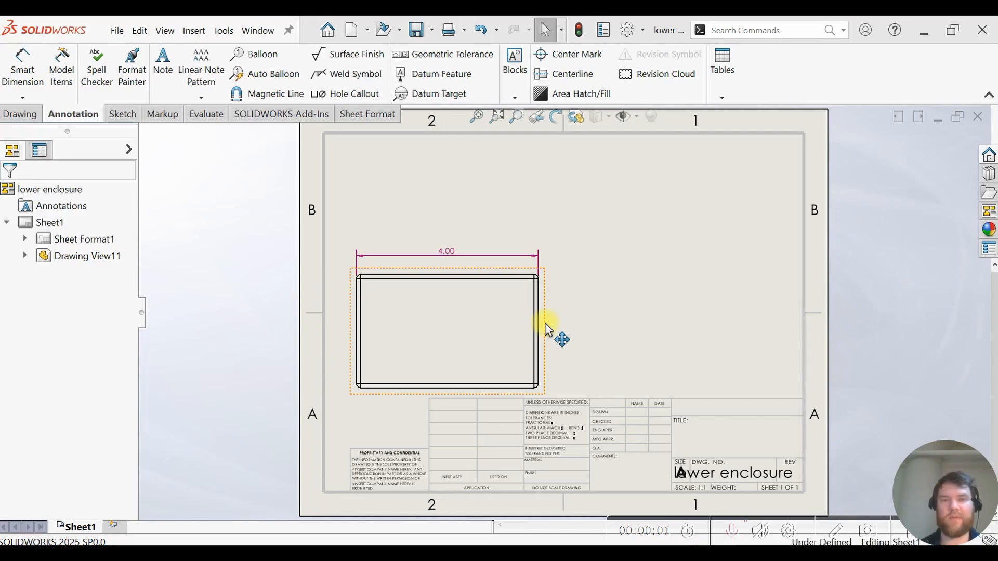
pyautogui.press('Delete')
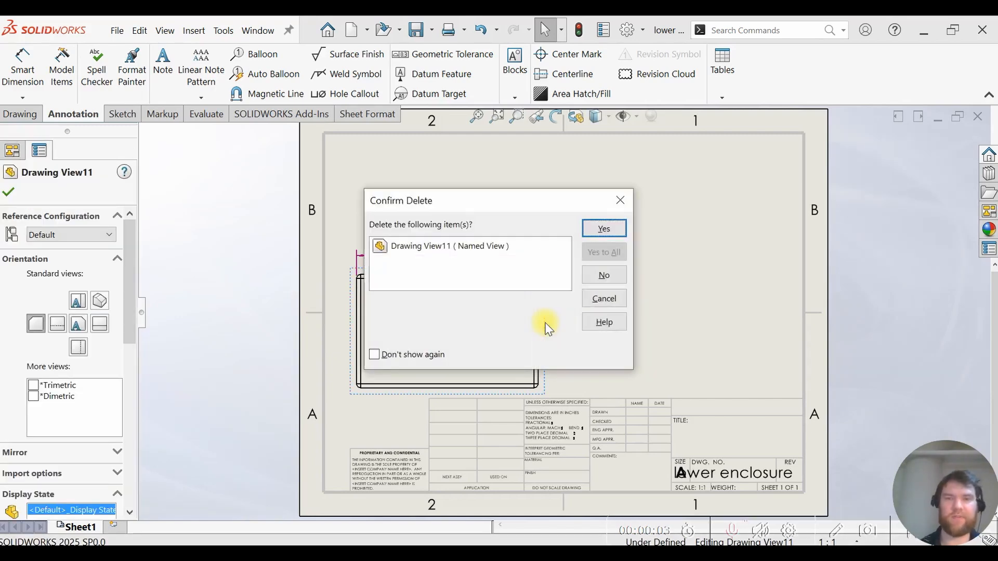
pyautogui.click(593, 228)
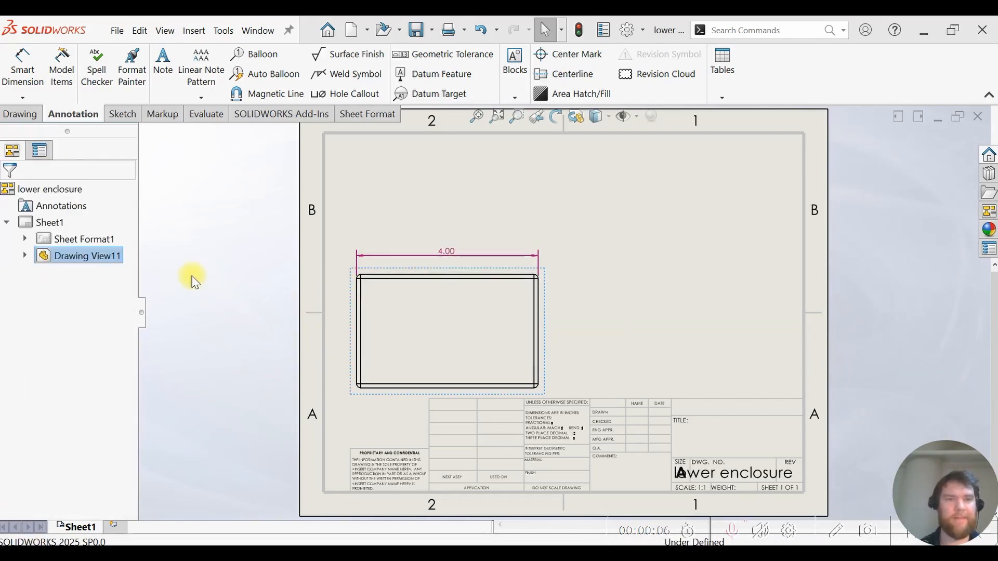
# Step: Insert a new model view of the lower enclosure above the title block, without any projected views
pyautogui.click(19, 113)
pyautogui.click(14, 68)
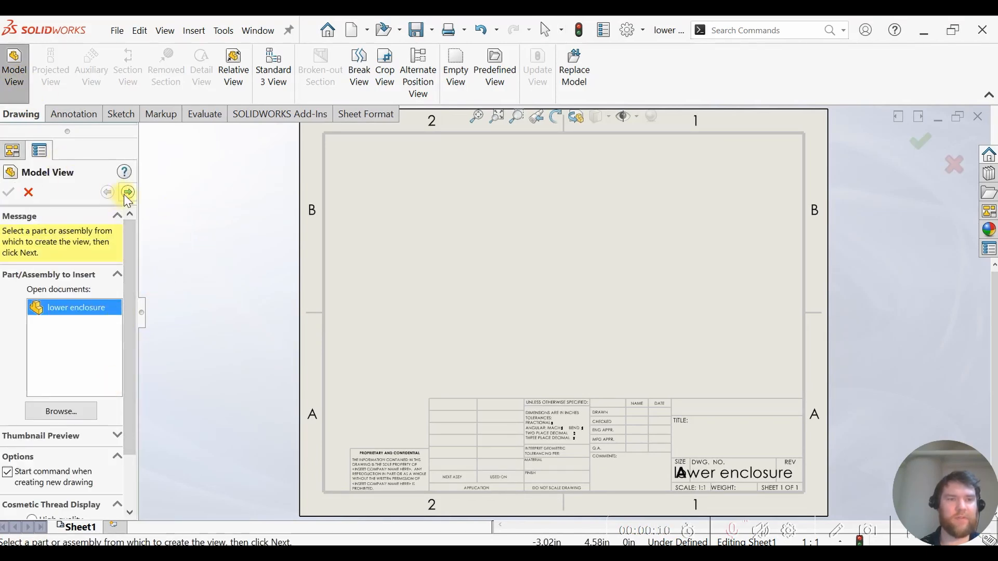
pyautogui.click(127, 191)
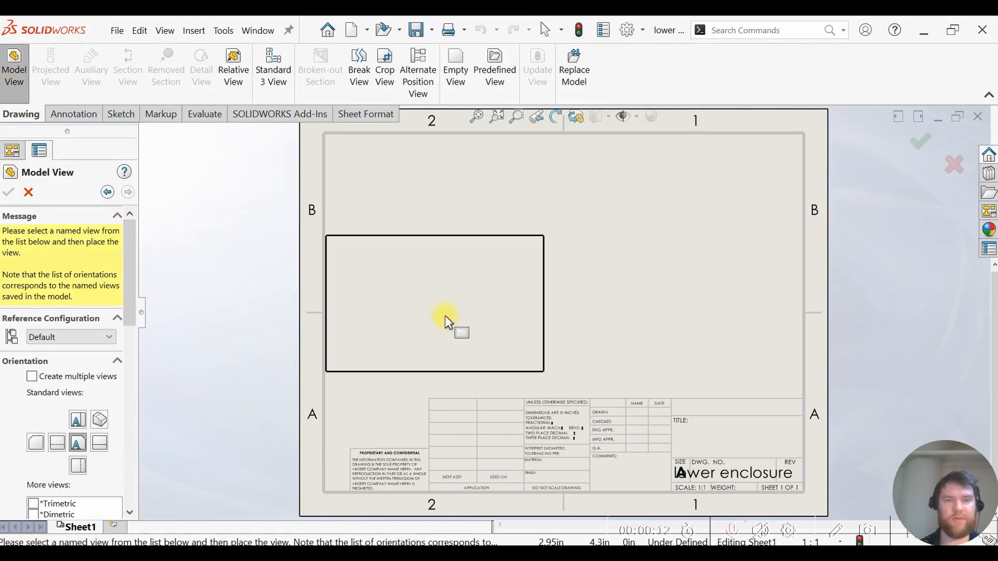
pyautogui.click(460, 356)
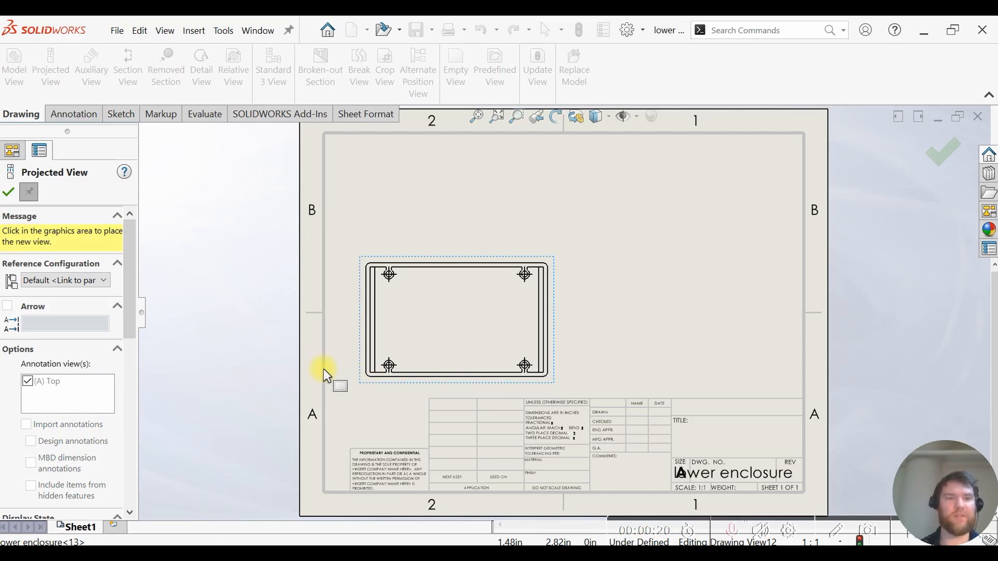
pyautogui.press('Escape')
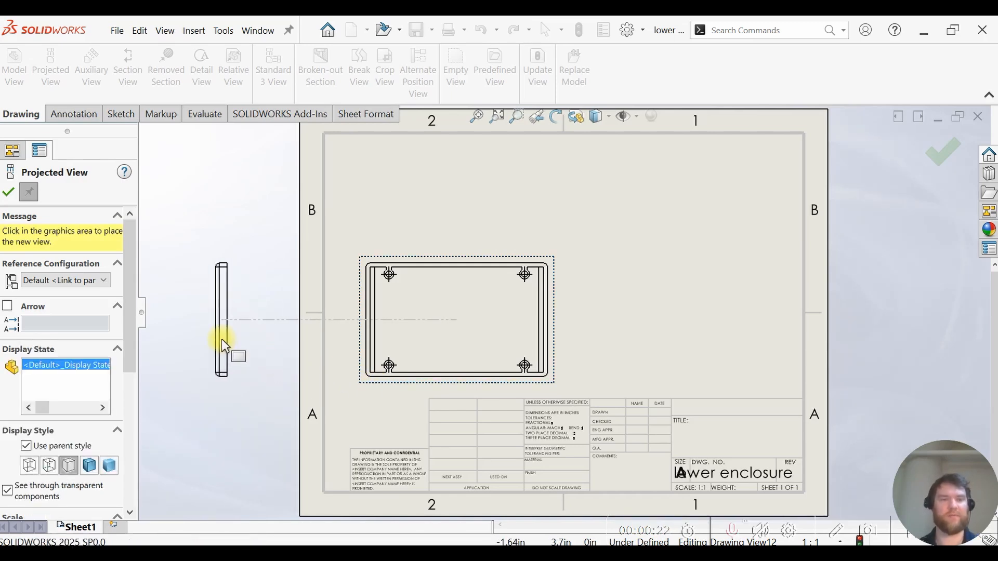
# Step: Change the new drawing view's orientation to the standard Back view
pyautogui.click(366, 384)
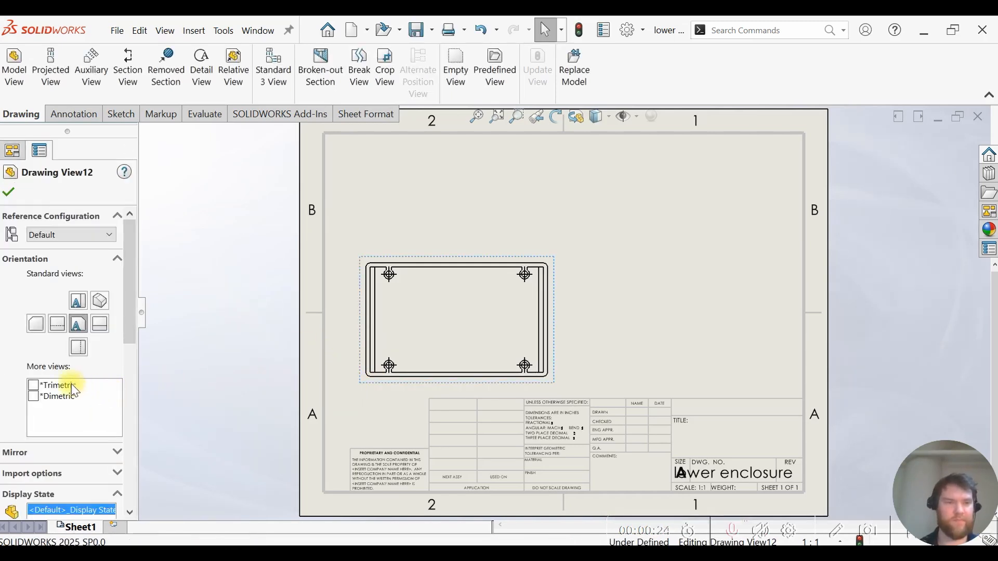
pyautogui.click(37, 327)
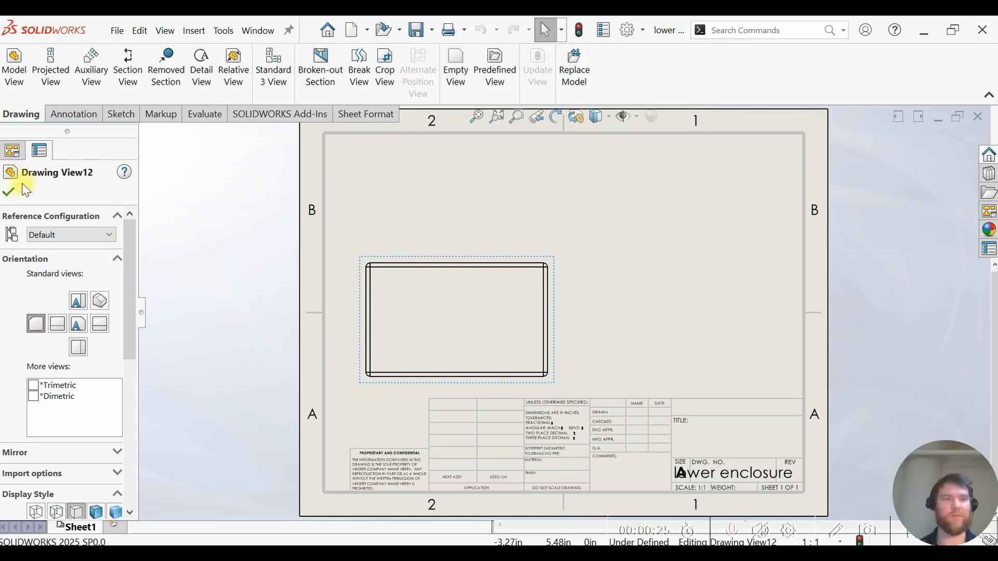
pyautogui.click(13, 194)
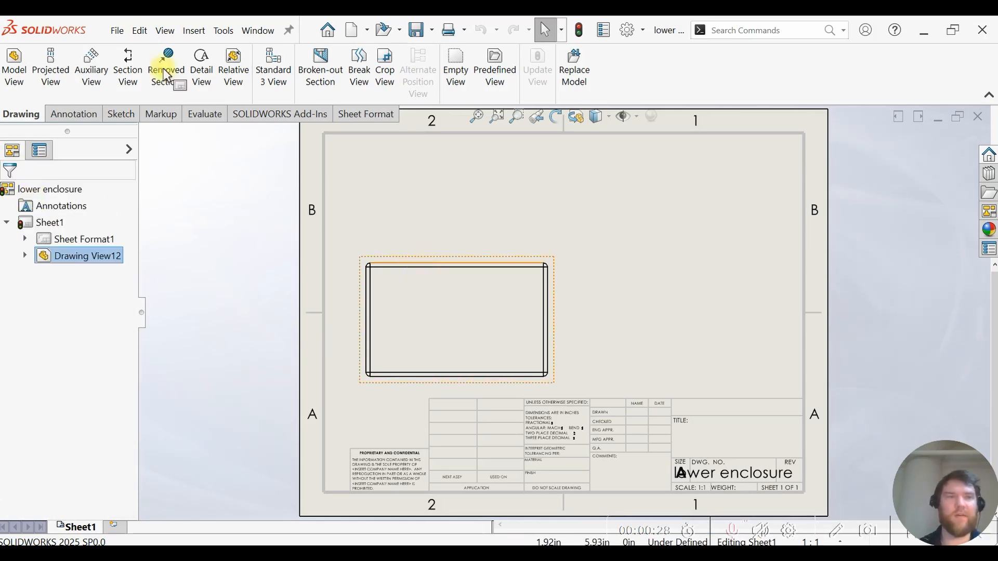
# Step: Import the Model Items dimensions marked for drawing from the enclosure's selected feature, using its large flat face in the view
pyautogui.click(55, 113)
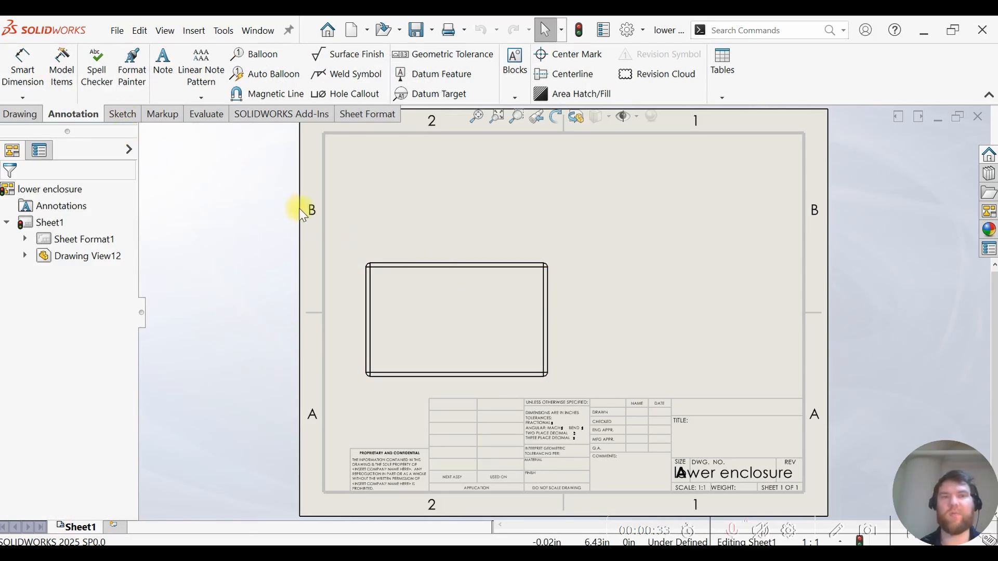
pyautogui.click(59, 77)
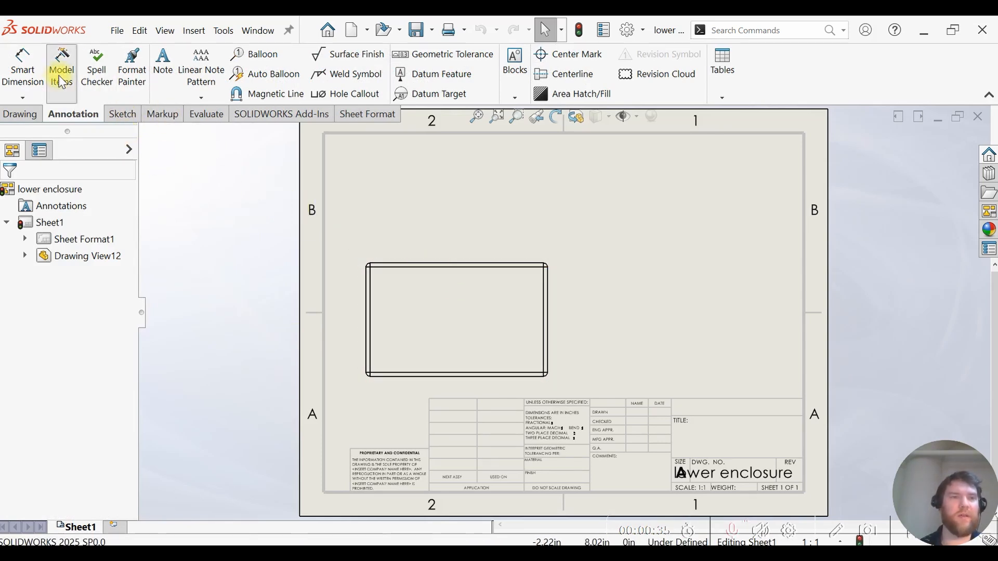
pyautogui.moveTo(132, 297); pyautogui.dragTo(132, 341)
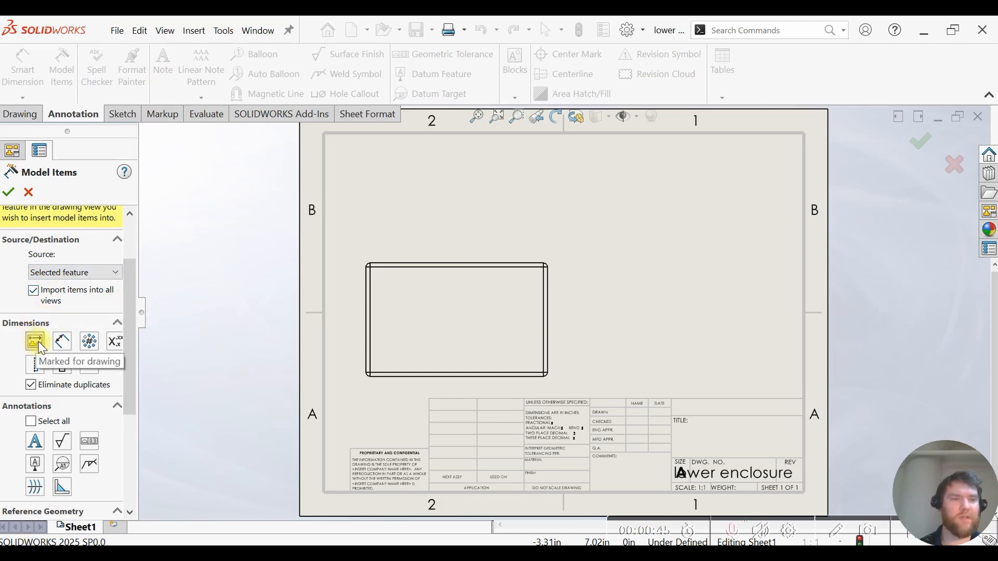
pyautogui.click(399, 314)
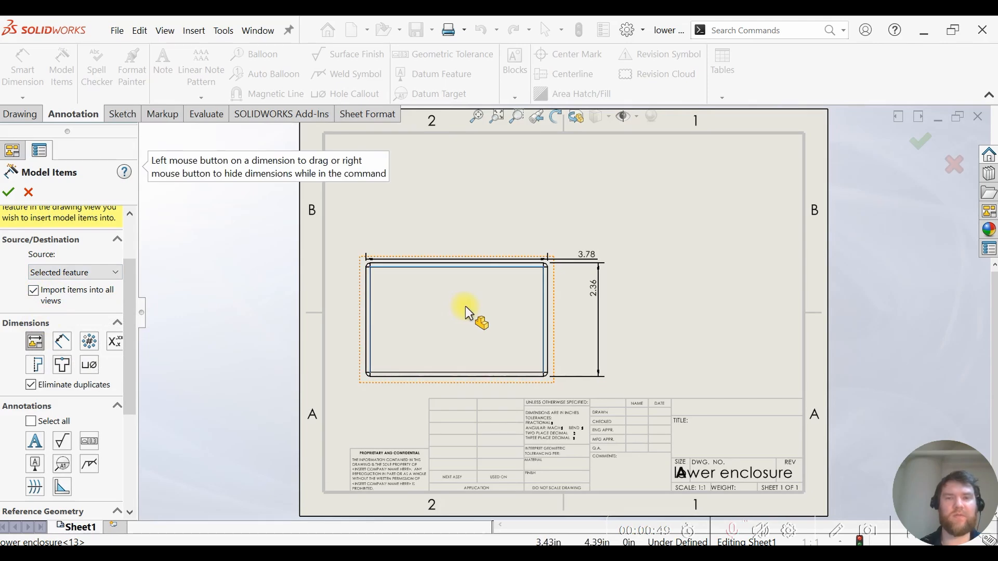
# Step: Move the imported width dimension farther above the view, clear of the height dimension
pyautogui.click(594, 254)
pyautogui.click(593, 254)
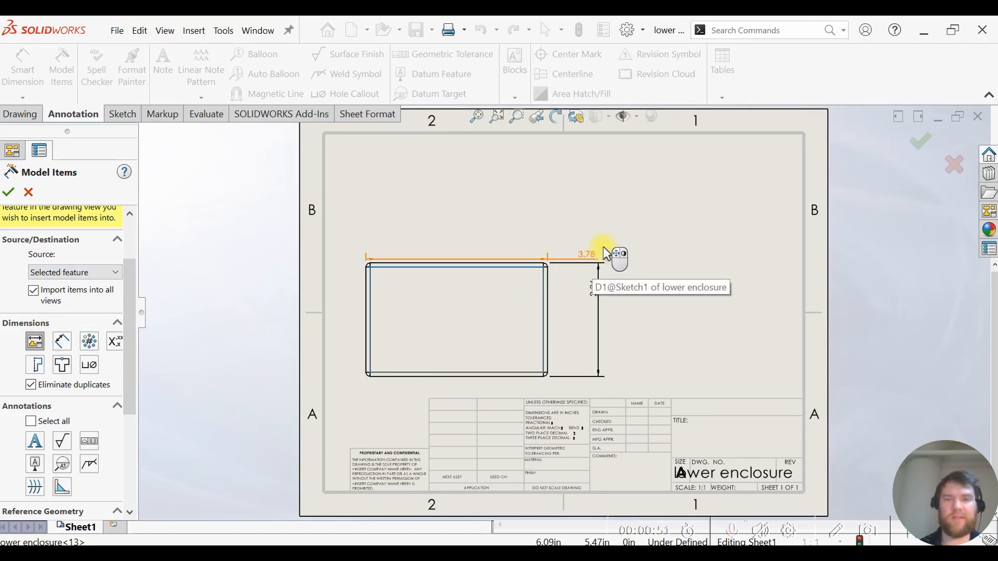
pyautogui.moveTo(610, 245); pyautogui.dragTo(567, 206)
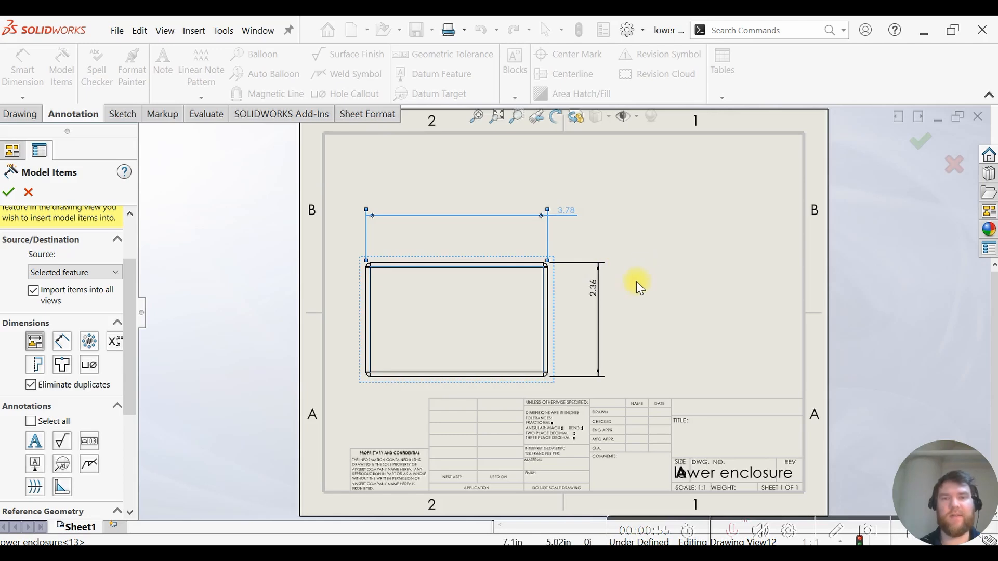
# Step: Accept the imported model items and deselect the width dimension above the enclosure view
pyautogui.click(9, 192)
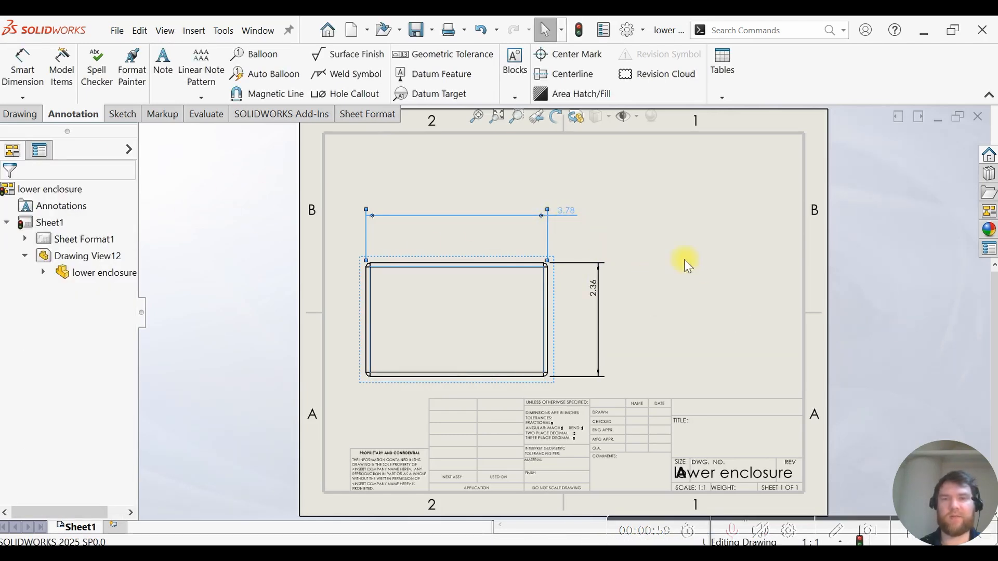
pyautogui.click(575, 239)
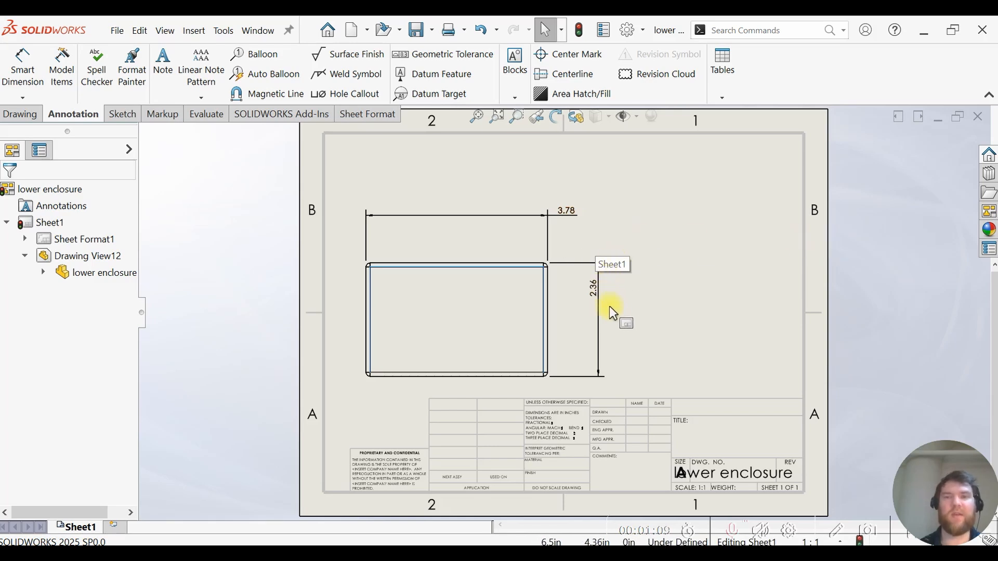
# Step: Set the enclosure view's imported height dimension to 3 in and rebuild the drawing to update the model geometry
pyautogui.click(595, 293)
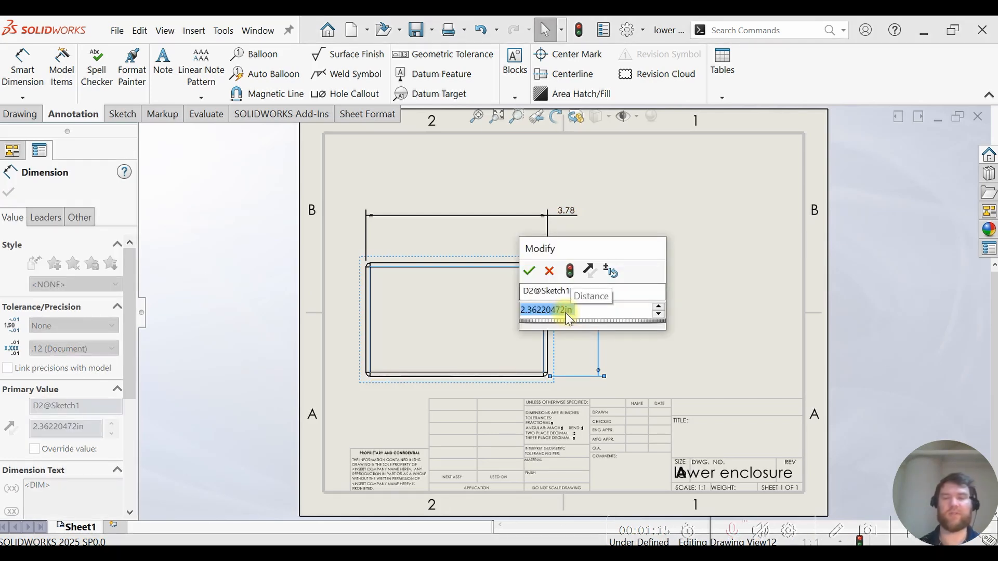
pyautogui.write('3')
pyautogui.press('Return')
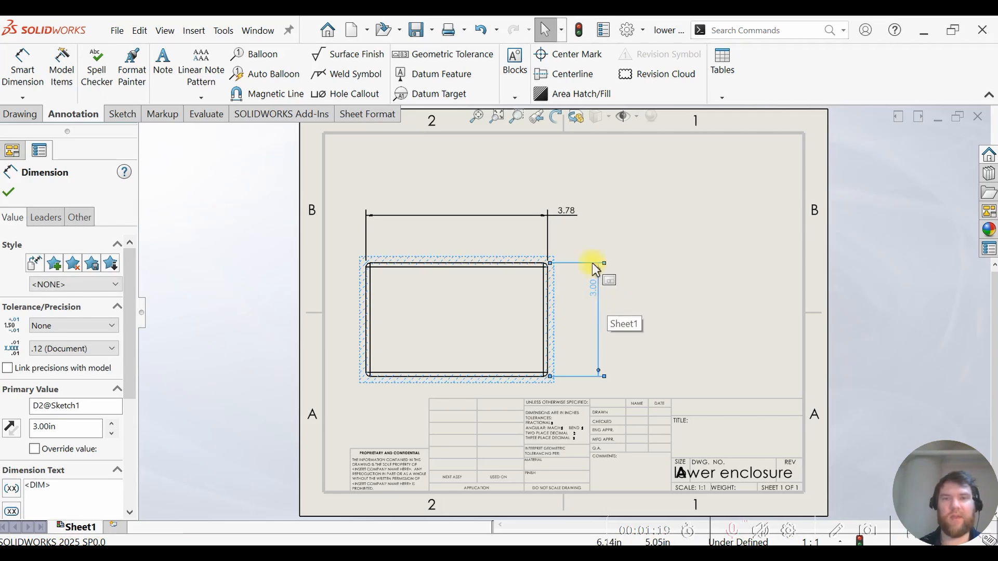
pyautogui.click(583, 34)
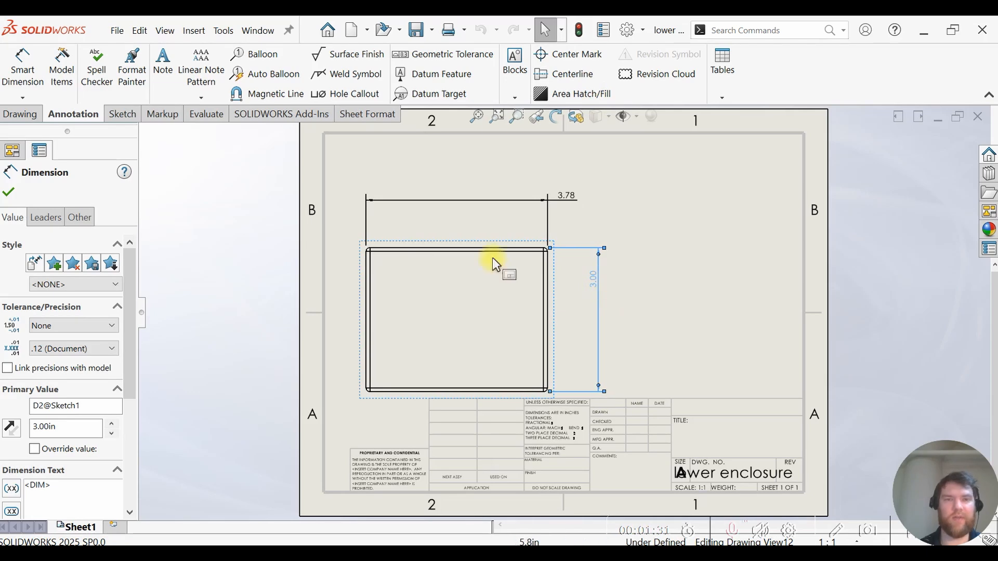
pyautogui.click(246, 203)
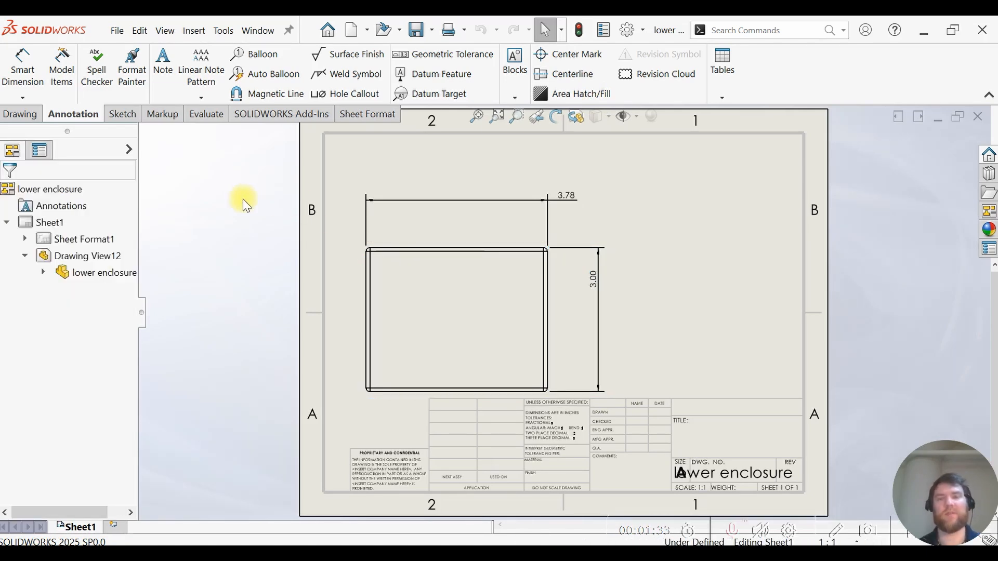